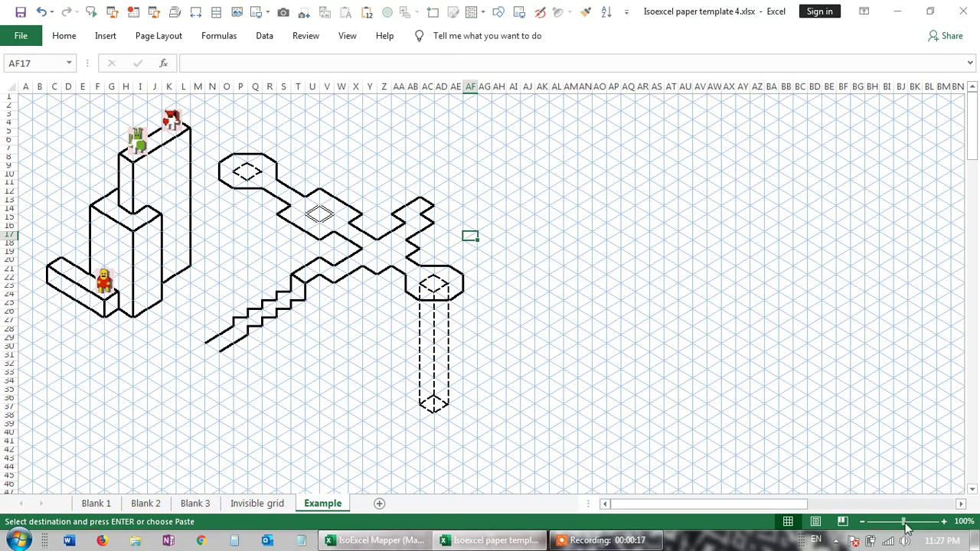
Switch to the IsoExcel Mapper workbook and compare its Mapper & Wall Buttons and Example sheets
drag(904, 521, 918, 523)
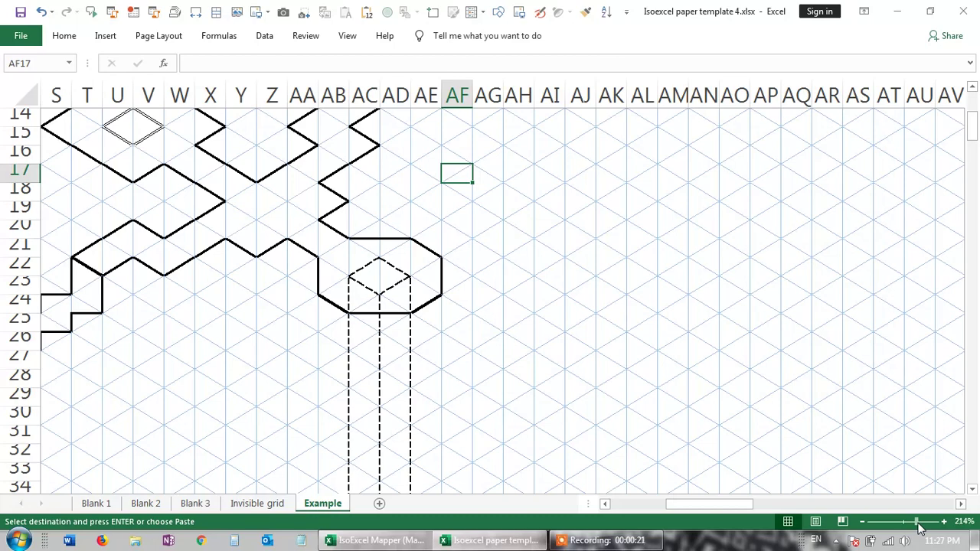
drag(919, 523, 904, 523)
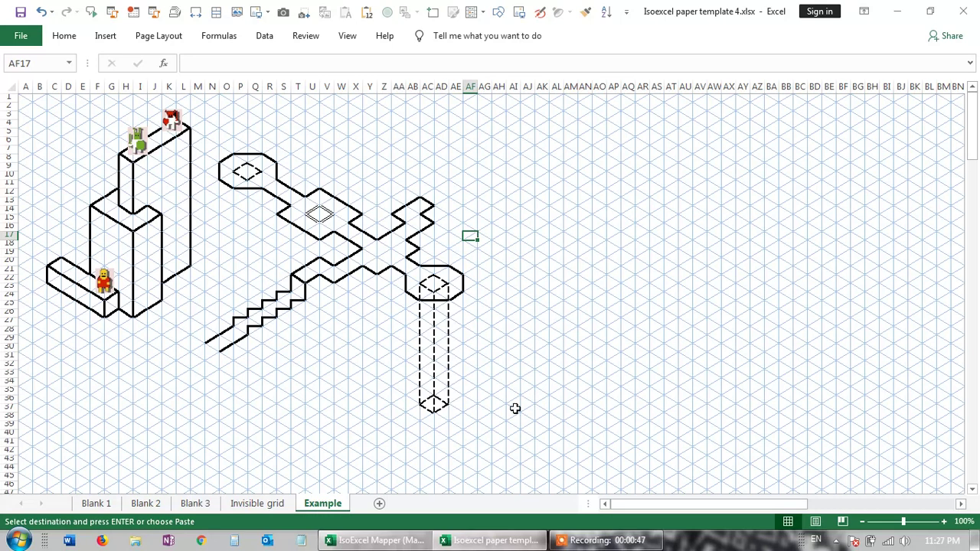
click(356, 542)
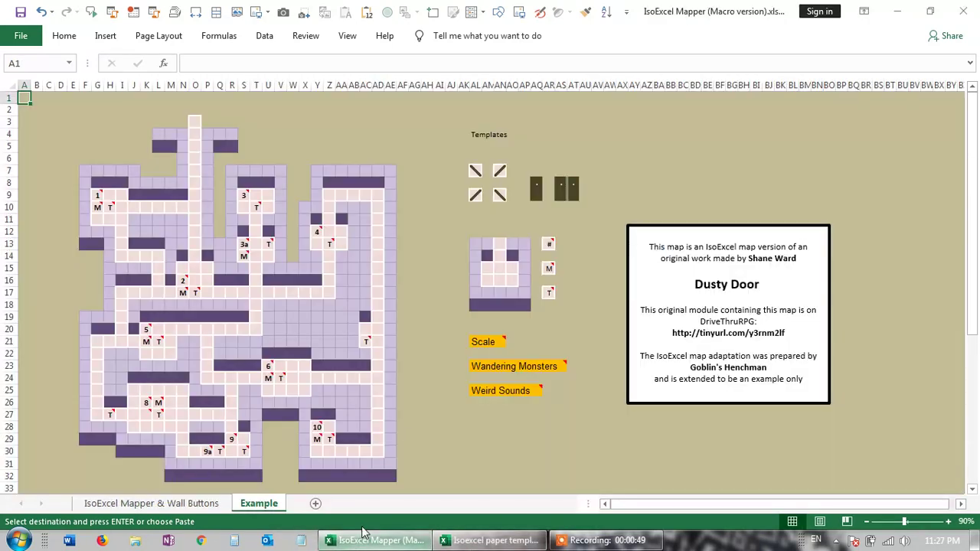
click(172, 507)
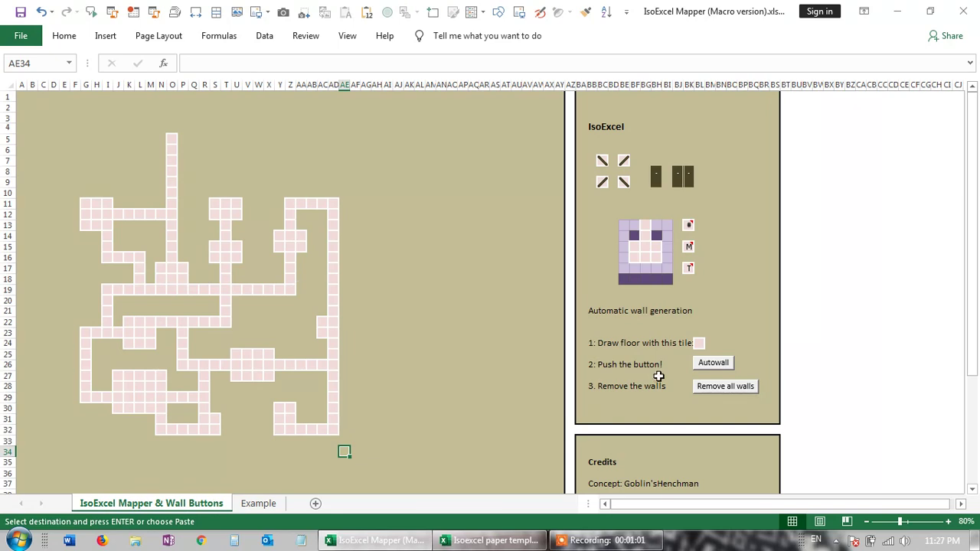
click(266, 509)
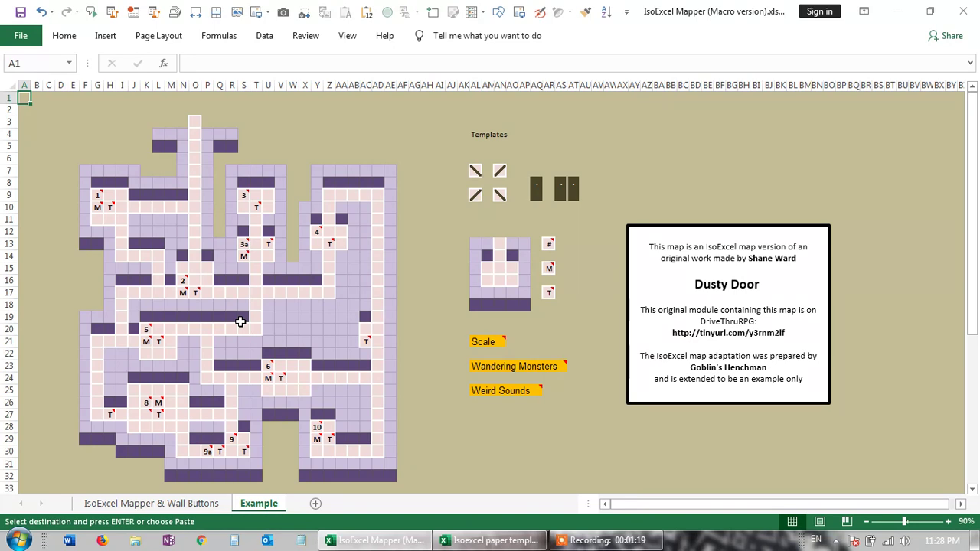
click(177, 509)
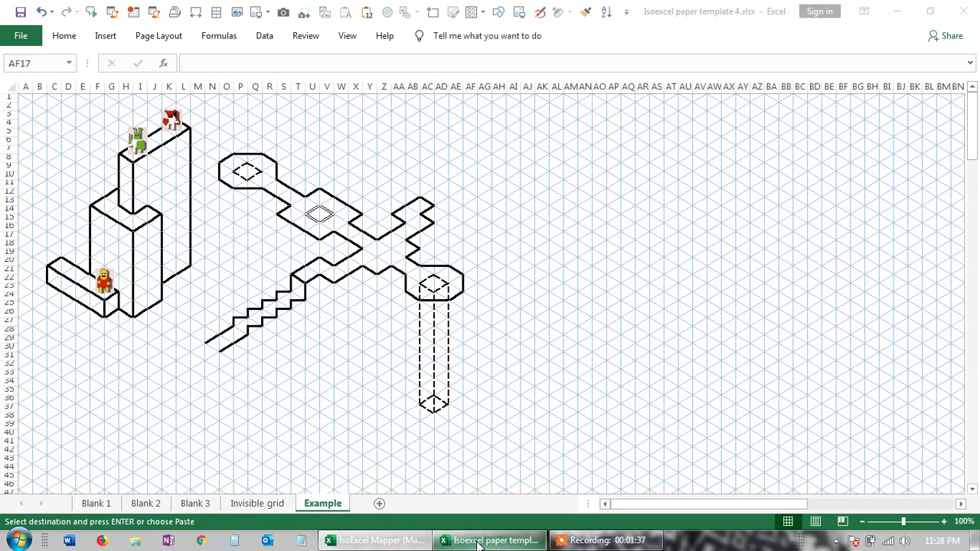
Bring the Isoexcel paper template workbook back to the front on its Example sheet
click(484, 540)
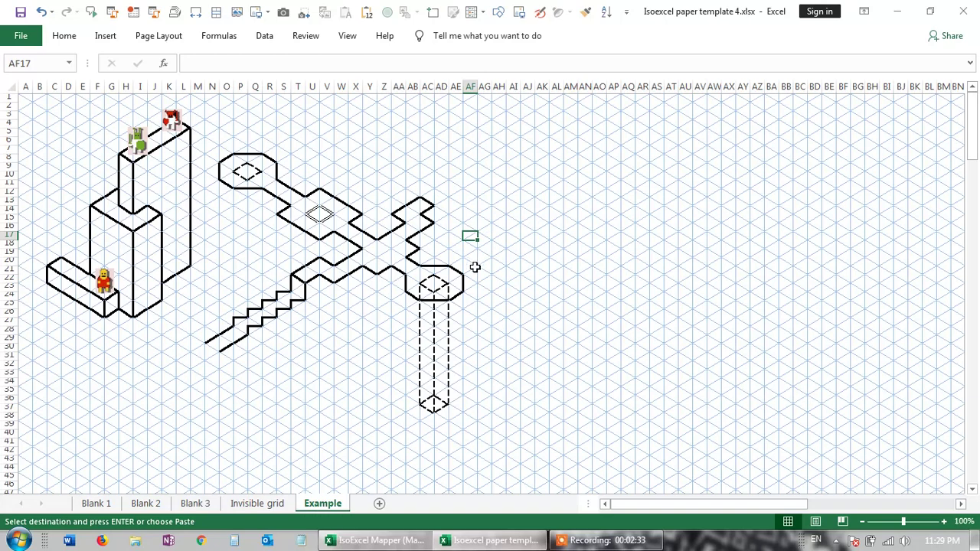
key(Right)
key(Down)
key(Down)
key(Down)
key(Down)
key(Left)
key(Up)
key(Up)
key(Up)
click(471, 238)
click(482, 238)
click(484, 230)
click(468, 228)
click(473, 236)
click(482, 238)
click(484, 230)
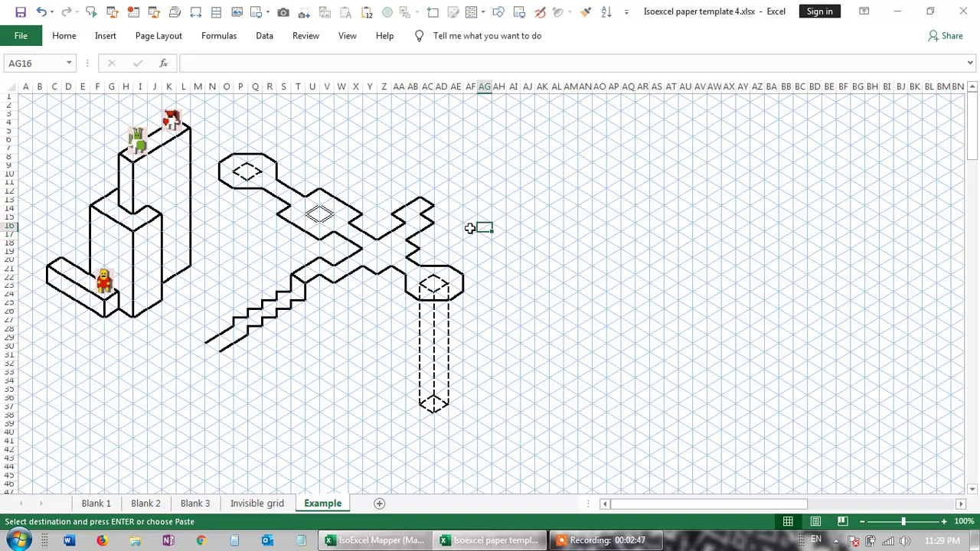
click(470, 228)
click(470, 236)
click(488, 239)
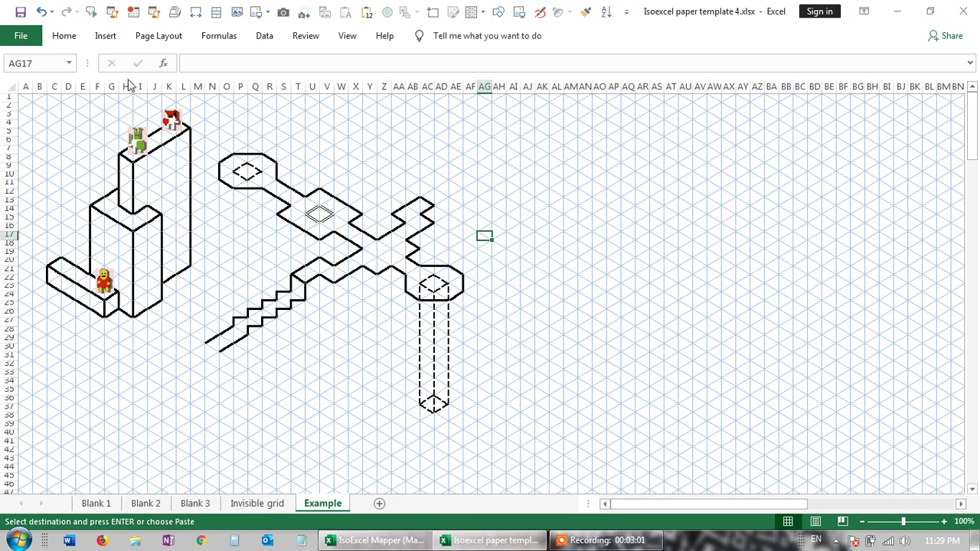
Pick a thick border line style and draw a short line extending the staircase's bottom edge
click(66, 41)
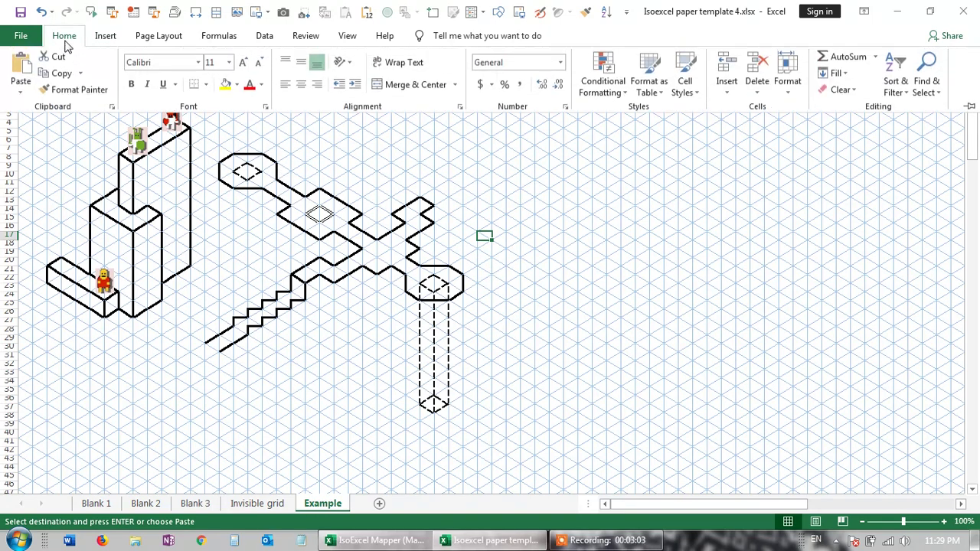
click(206, 86)
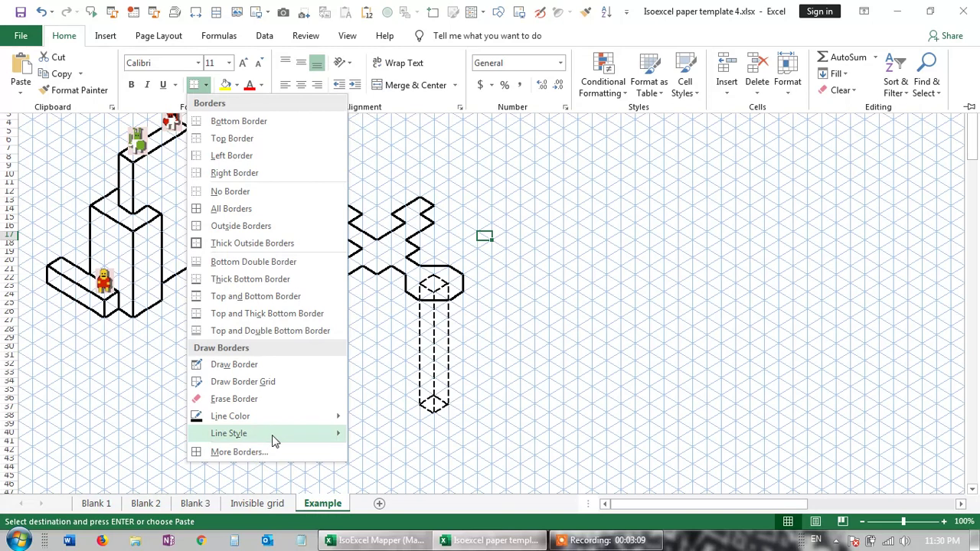
mouse_move(276, 436)
click(388, 516)
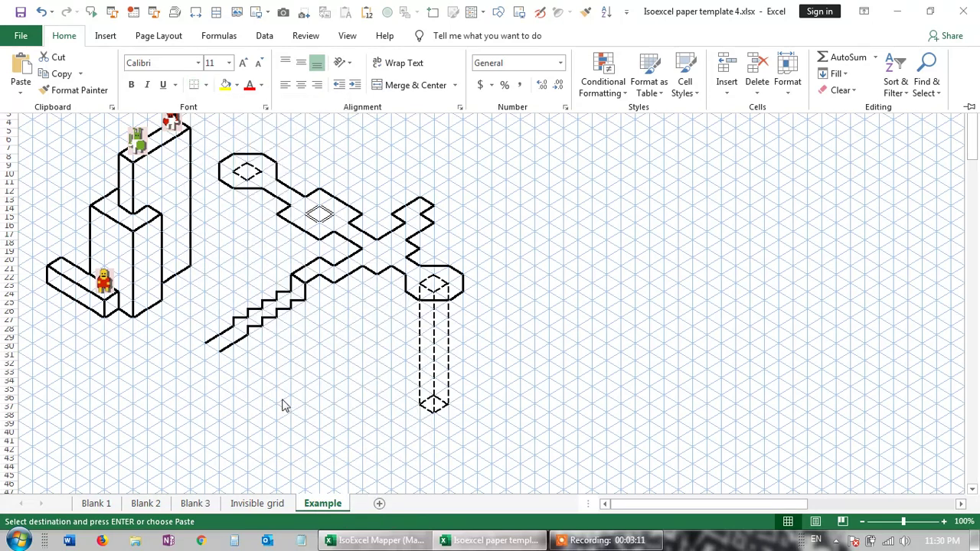
click(223, 358)
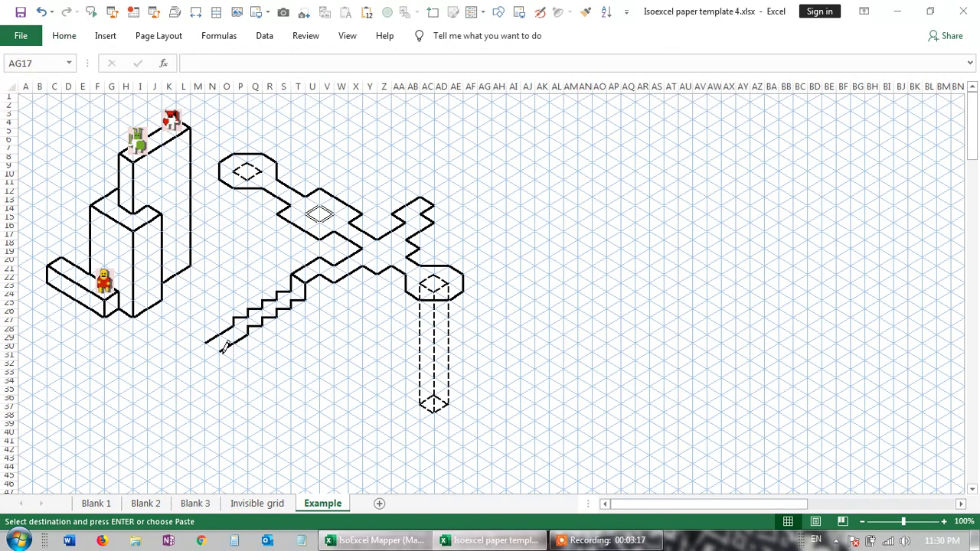
click(225, 350)
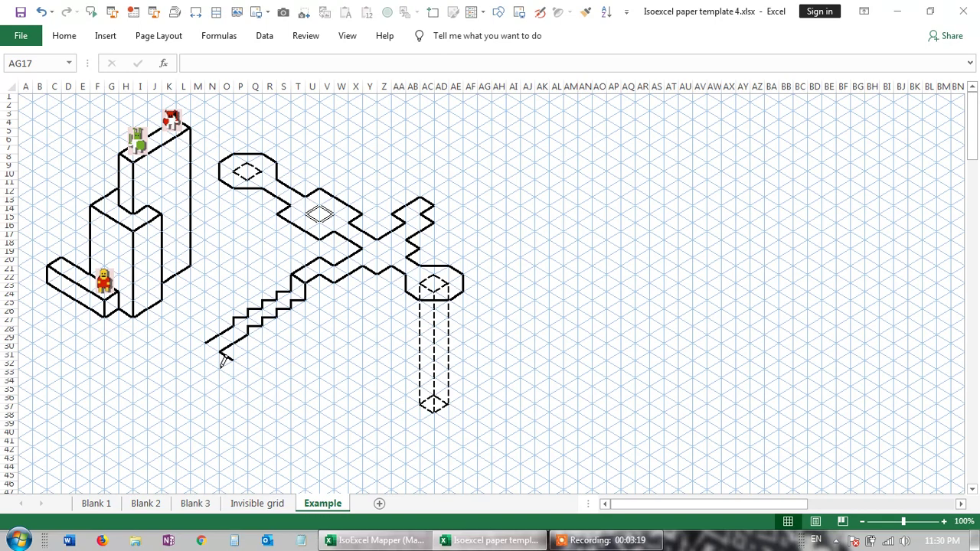
Draw the block's V-shaped top and three vertical edges at the stair foot, undoing a misplaced box
drag(219, 361, 229, 361)
key(ctrl+z)
mouse_move(220, 352)
mouse_down()
mouse_move(219, 369)
mouse_move(206, 372)
mouse_move(178, 360)
mouse_move(203, 343)
mouse_up()
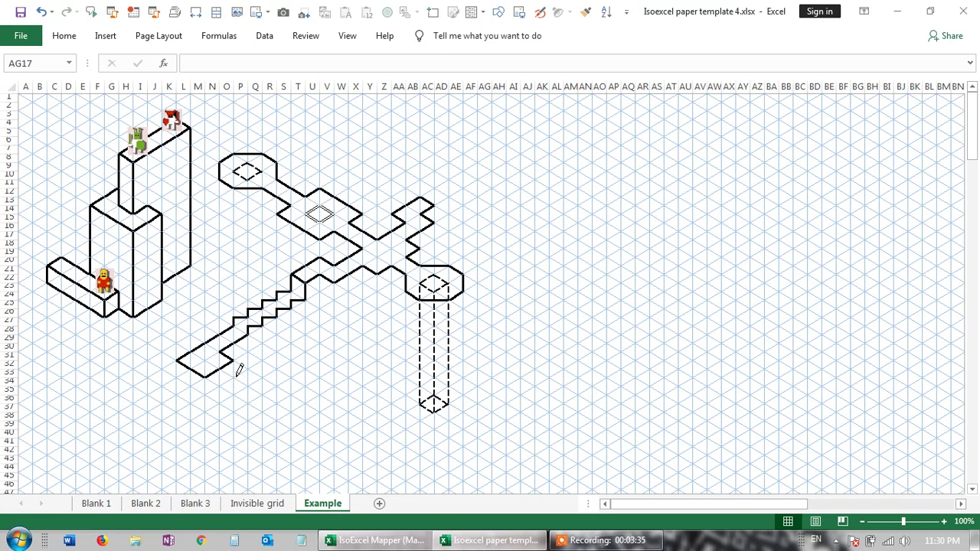
drag(233, 360, 238, 427)
drag(205, 375, 205, 444)
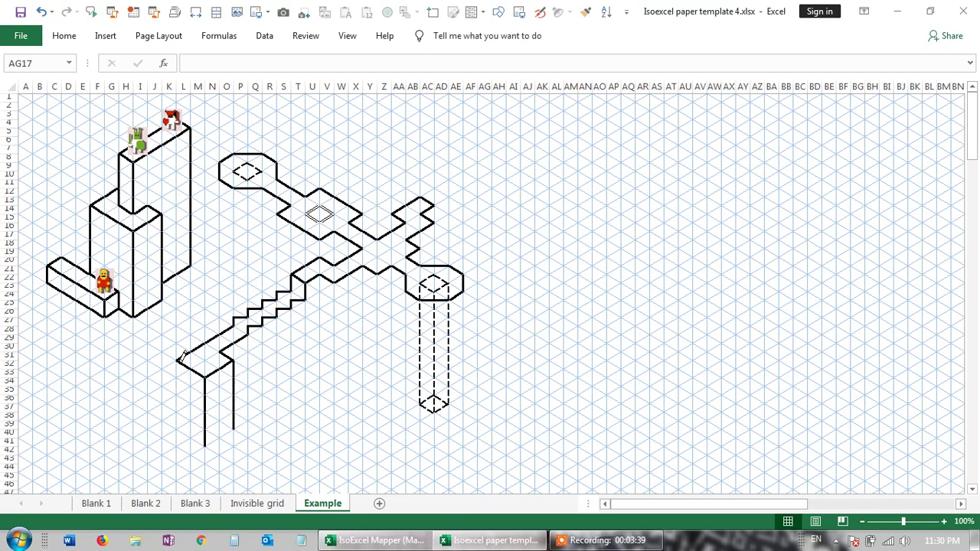
mouse_move(178, 359)
mouse_down()
mouse_move(182, 424)
mouse_move(205, 441)
mouse_move(234, 417)
mouse_up()
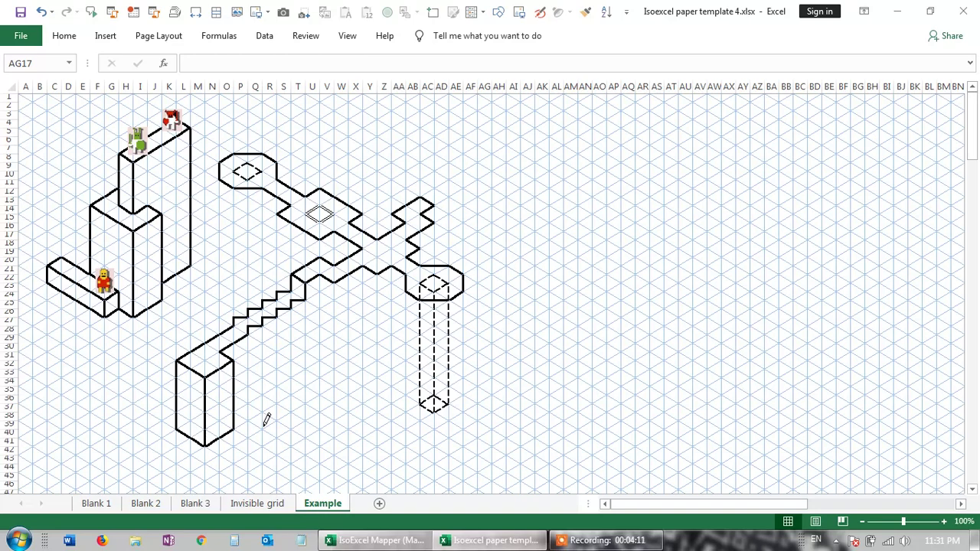
Move the red figure onto the new block, green onto the diamond, and the critter to the shaft bottom
key(Escape)
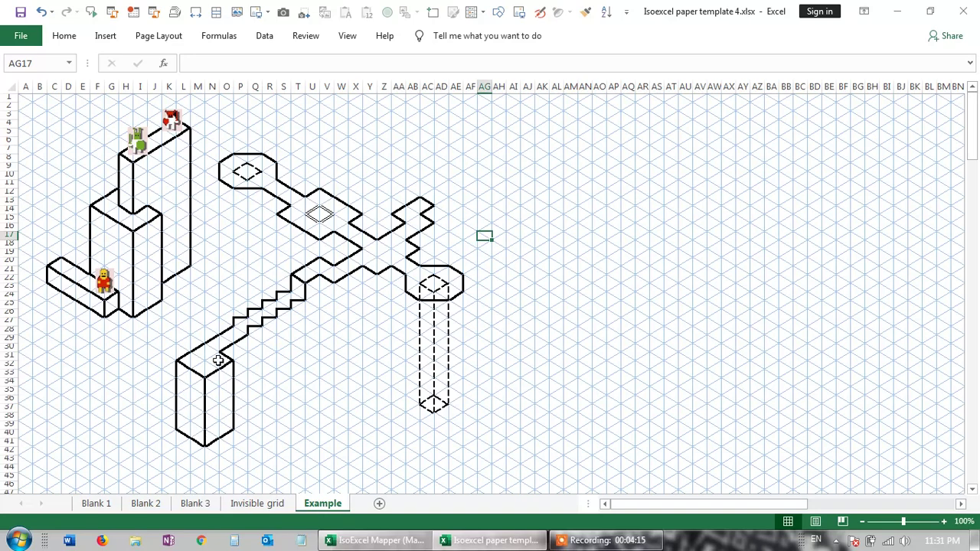
click(106, 285)
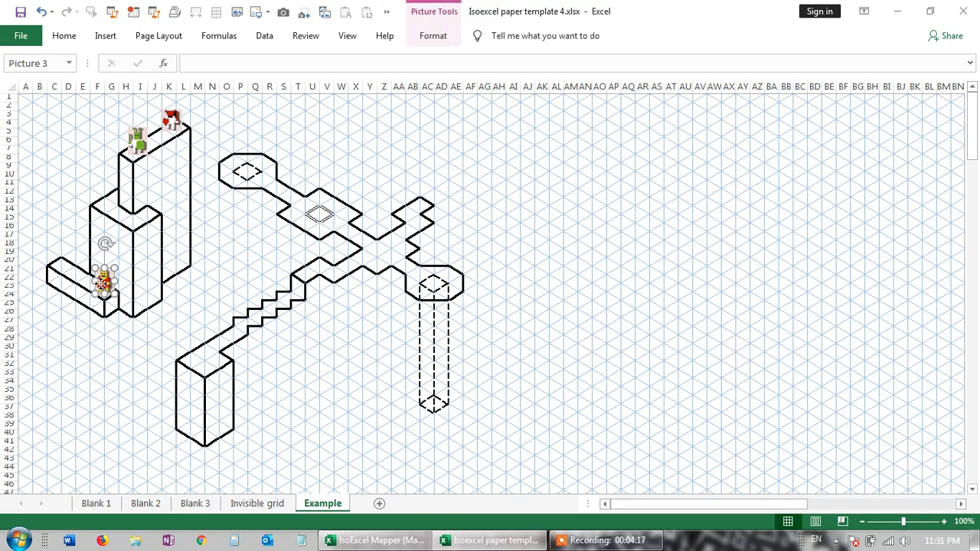
drag(105, 284, 207, 357)
drag(135, 141, 317, 203)
drag(173, 123, 384, 251)
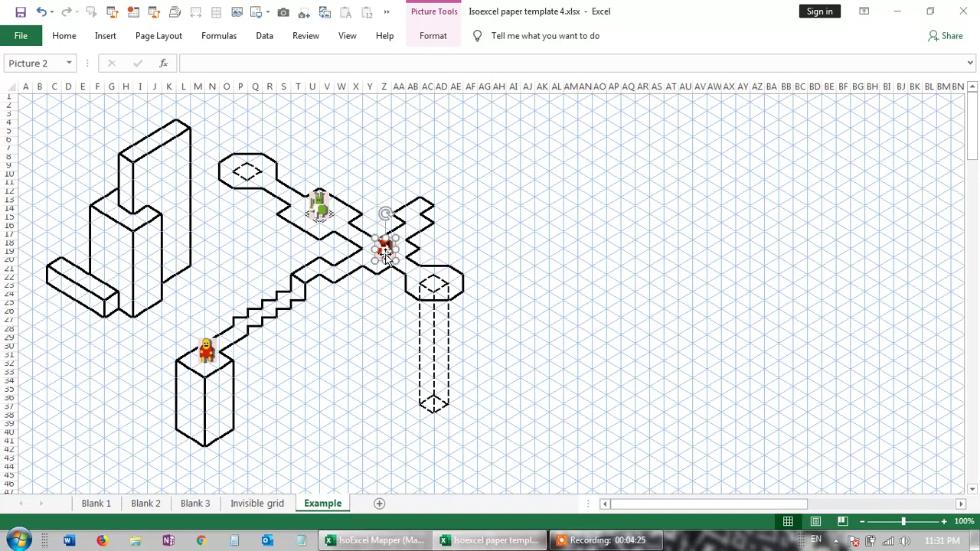
click(369, 349)
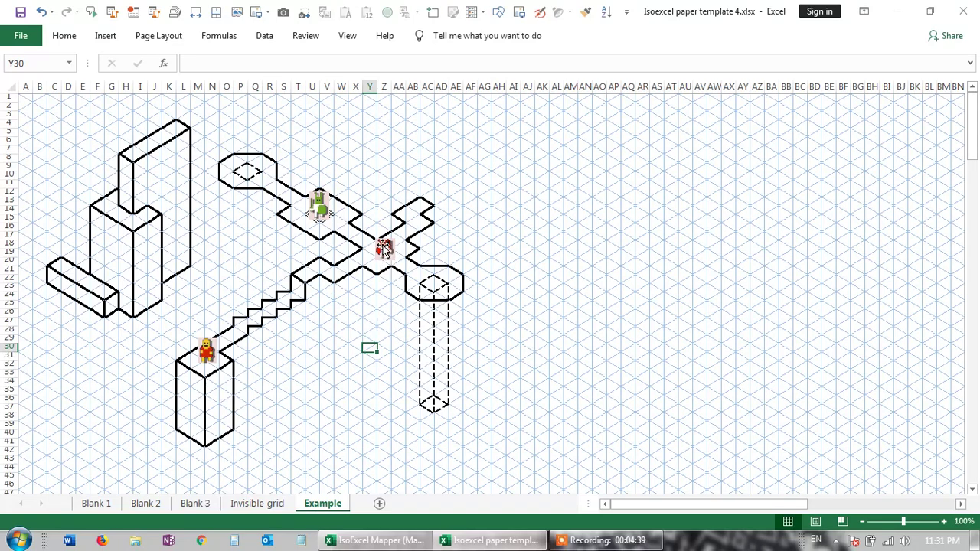
drag(384, 251, 436, 400)
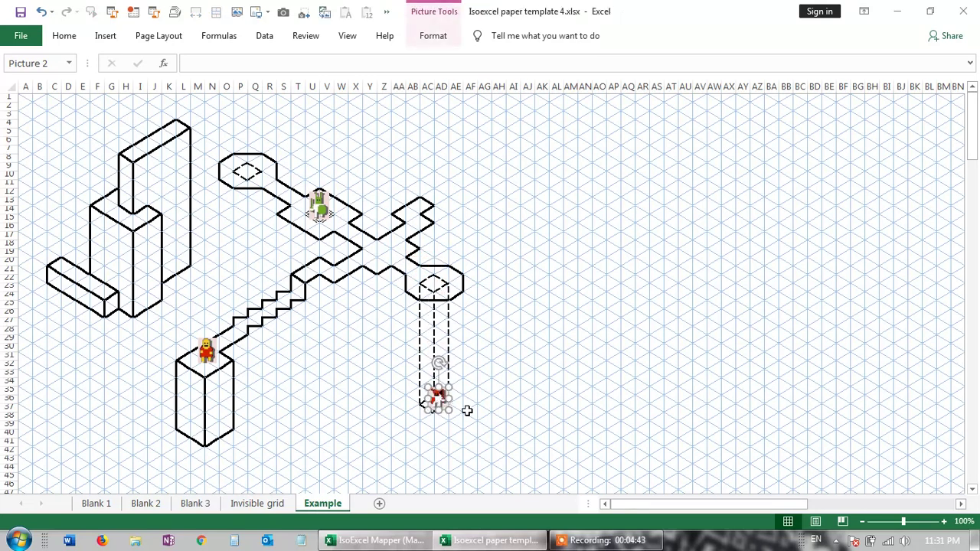